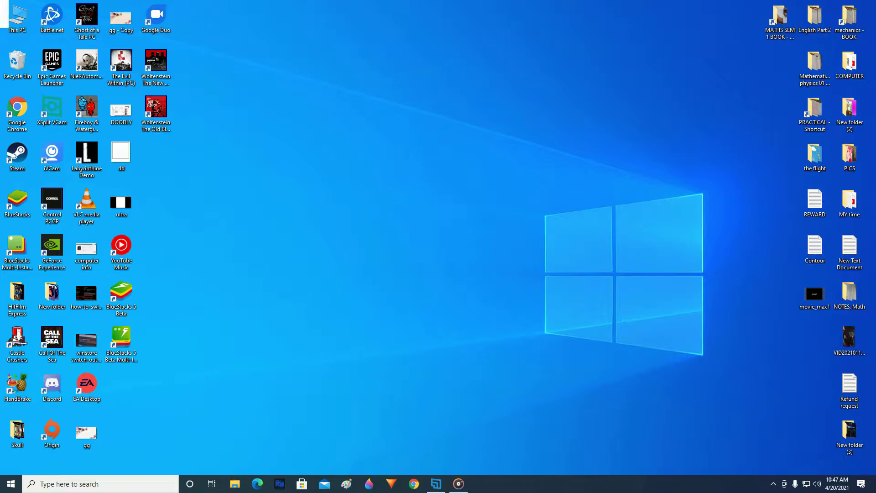
# Step: Launch NVIDIA Control Panel from the NVIDIA tray icon's right-click menu
pyautogui.click(772, 484)
pyautogui.rightClick(782, 469)
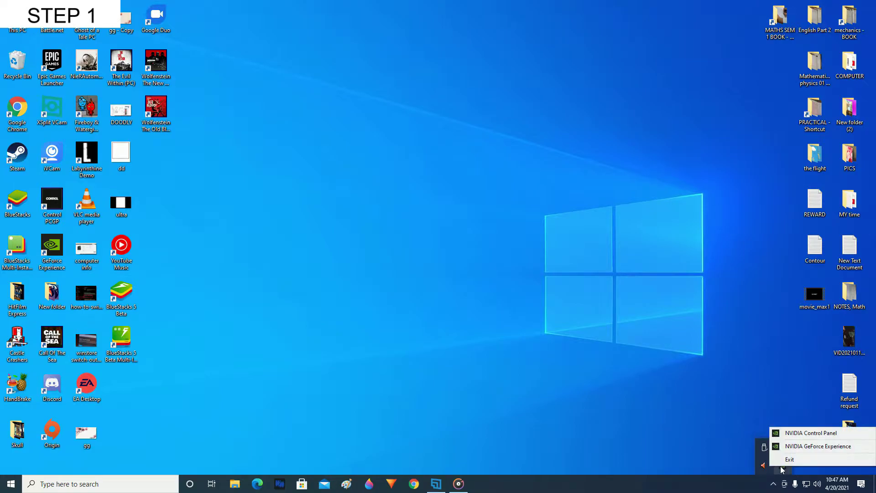
pyautogui.click(813, 433)
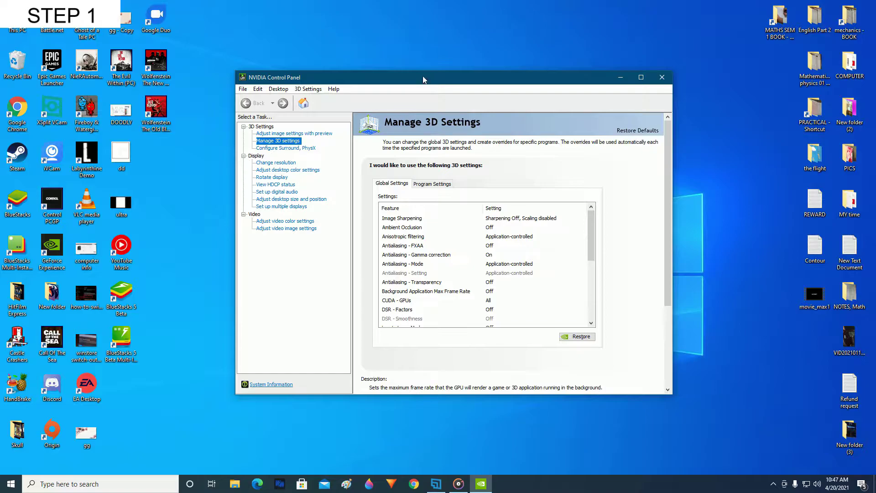
# Step: Set the global Shader Cache setting to Off, apply it, and close the control panel
pyautogui.moveTo(424, 78); pyautogui.dragTo(409, 77)
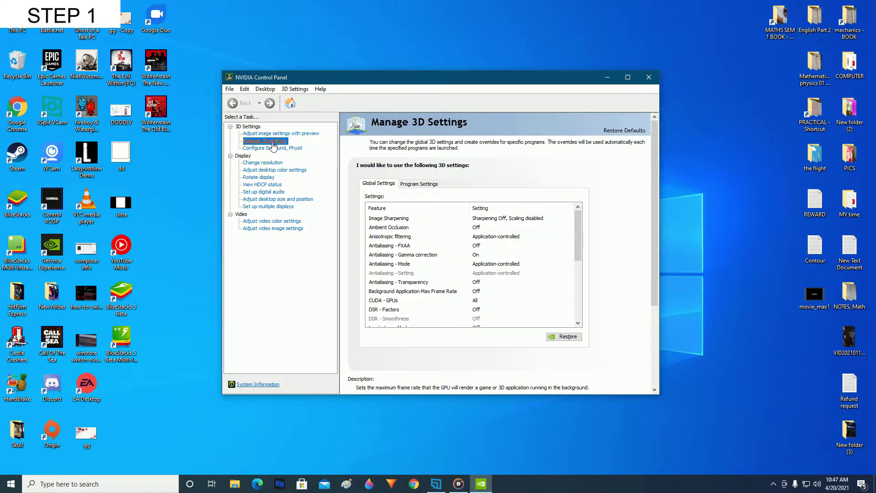
pyautogui.moveTo(417, 255)
pyautogui.scroll(-2, 490, 252)
pyautogui.scroll(-2, 489, 250)
pyautogui.scroll(-3, 489, 251)
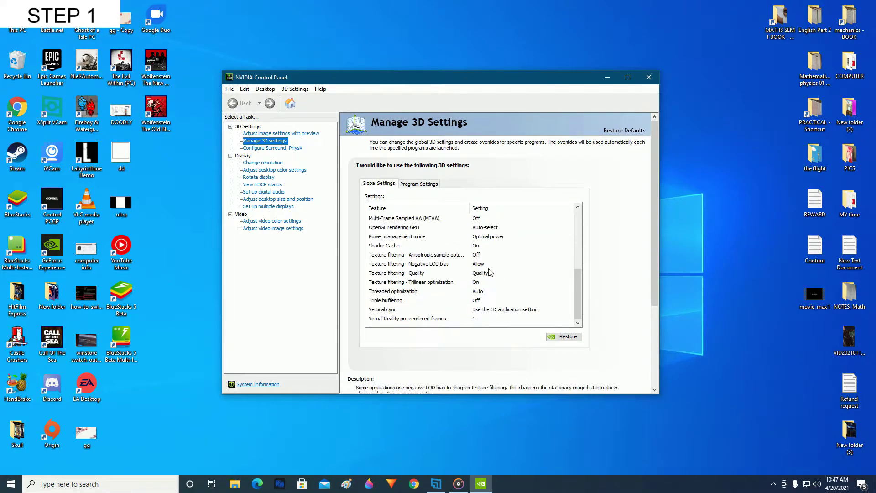
pyautogui.click(403, 248)
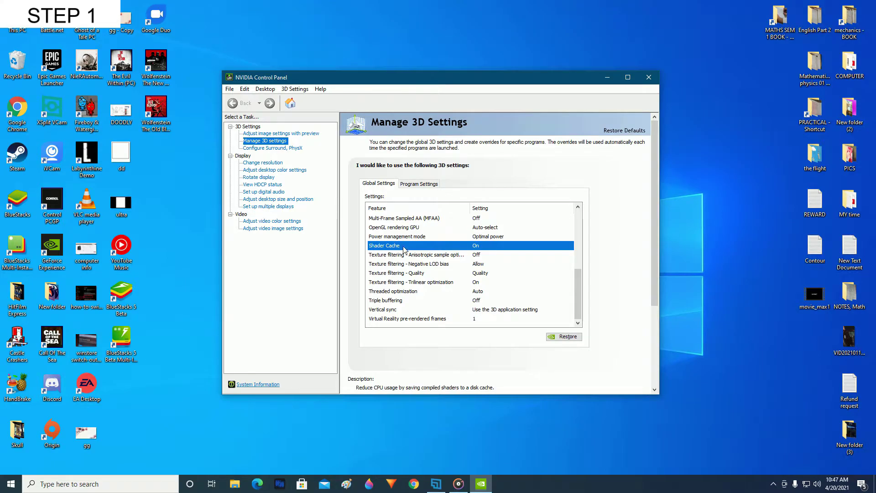
pyautogui.click(489, 246)
pyautogui.click(492, 263)
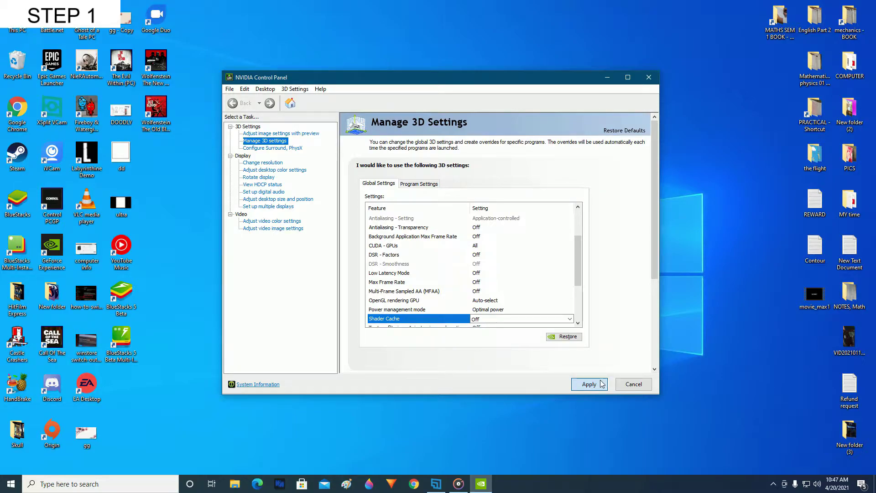
pyautogui.click(601, 384)
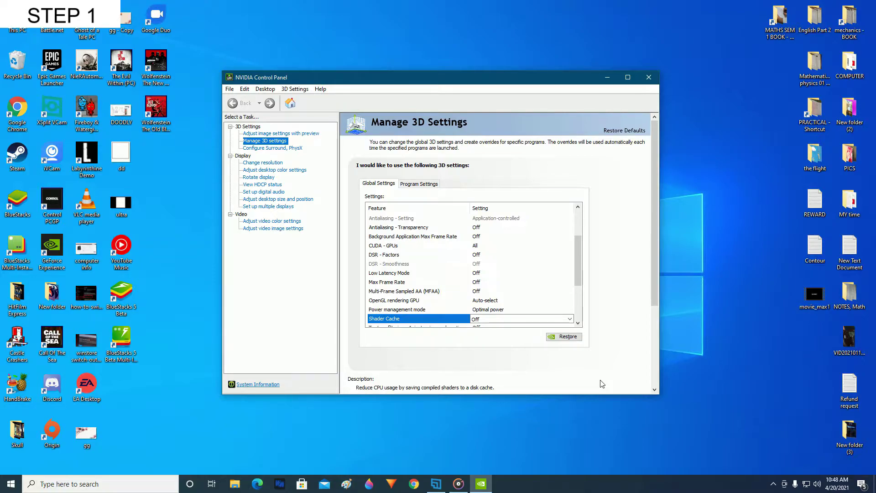
pyautogui.click(646, 79)
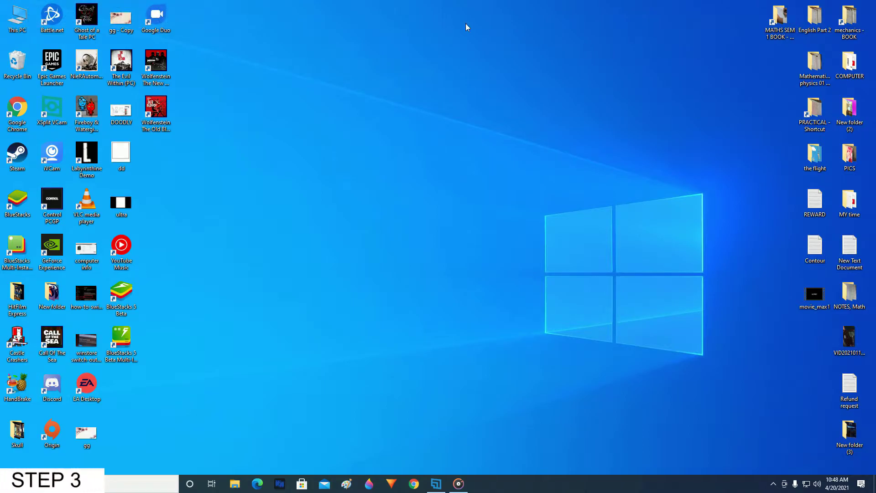
# Step: Bring up the Properties of Local Disk (C:) from This PC
pyautogui.doubleClick(17, 20)
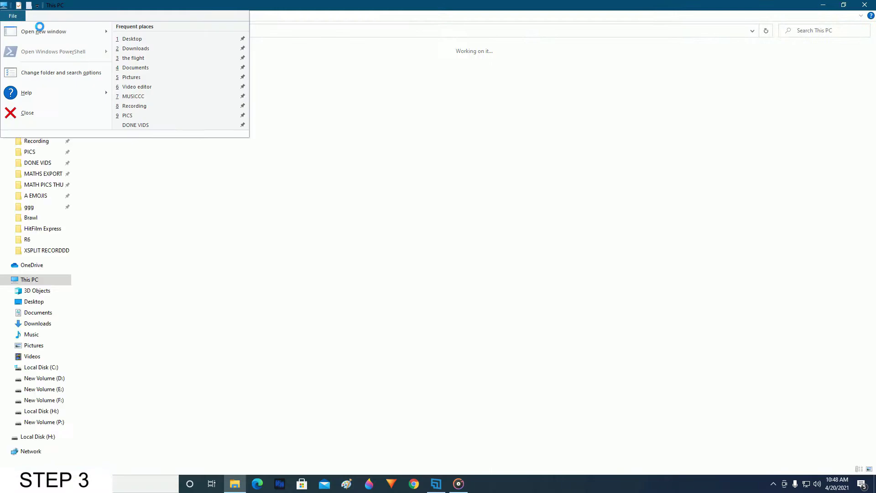
pyautogui.click(130, 149)
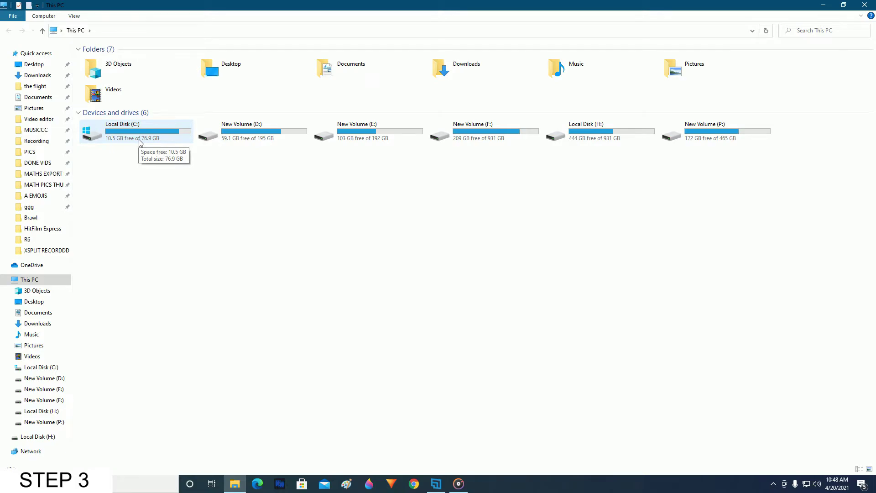
pyautogui.rightClick(140, 140)
pyautogui.click(185, 284)
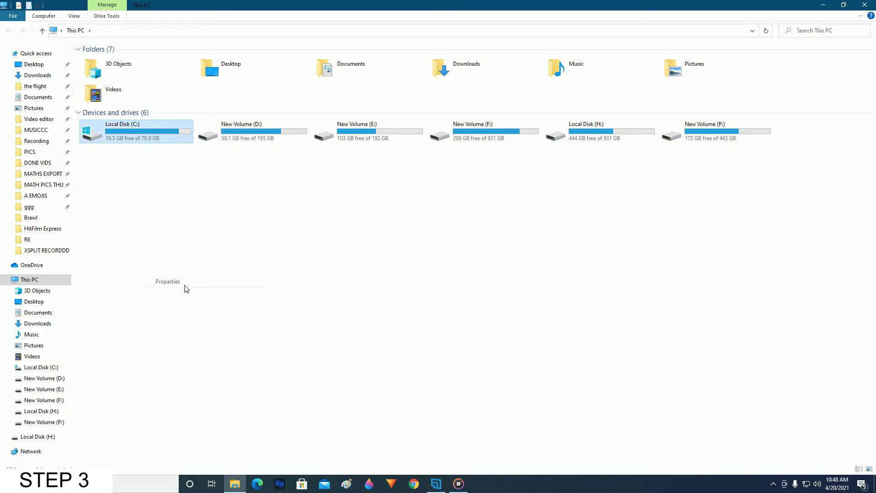
# Step: Start Disk Cleanup for C: and mark only DirectX Shader Cache for deletion
pyautogui.click(273, 295)
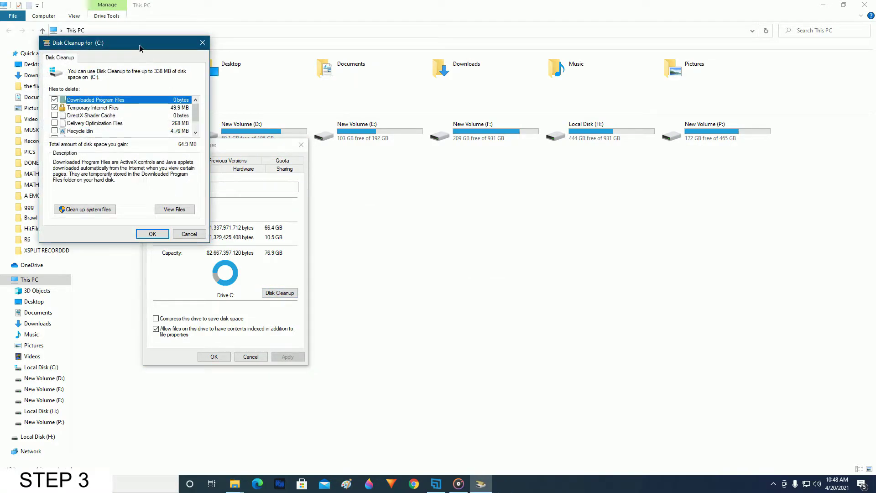
pyautogui.moveTo(139, 50); pyautogui.dragTo(435, 164)
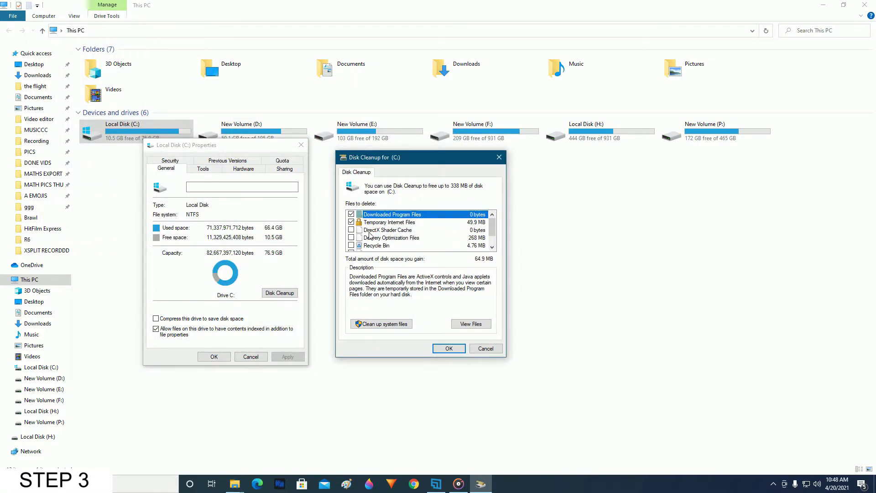
pyautogui.click(373, 232)
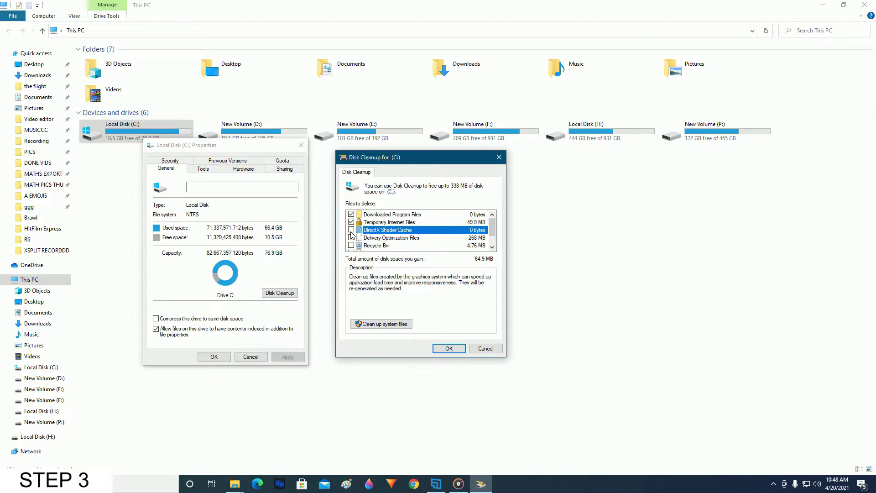
pyautogui.click(391, 216)
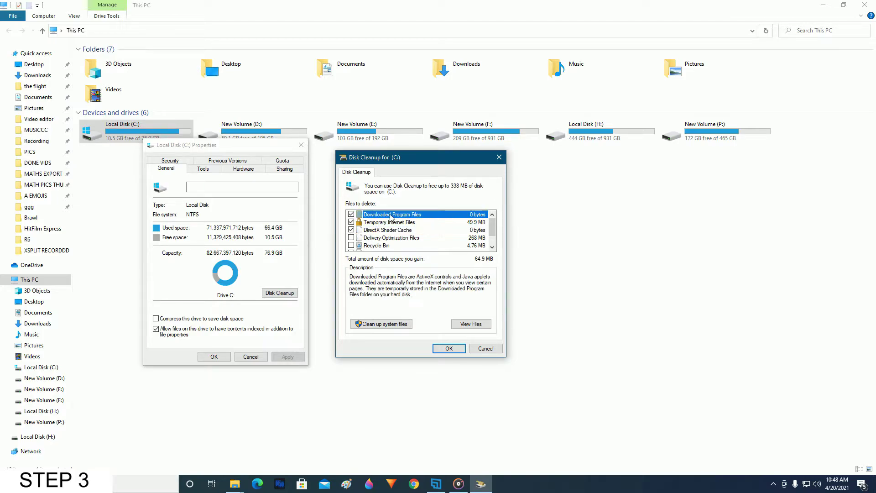
pyautogui.click(351, 215)
pyautogui.click(380, 234)
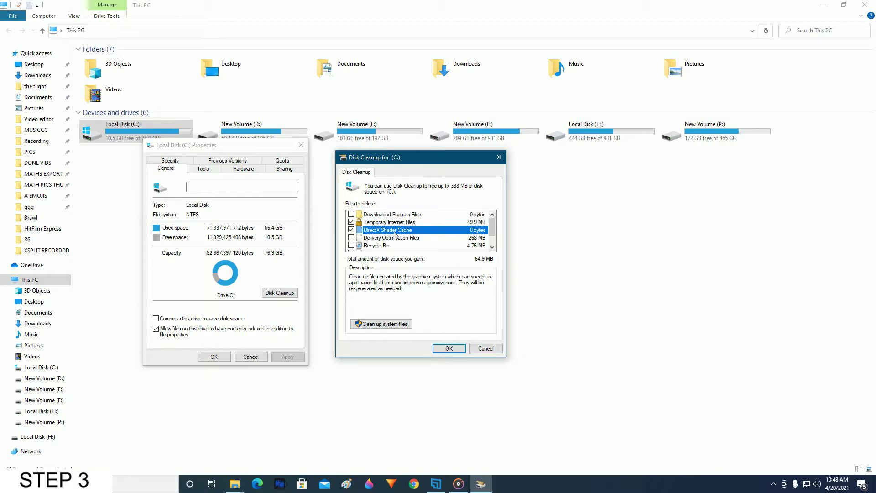
# Step: Delete the marked files, confirm, and close the drive Properties dialog
pyautogui.click(455, 348)
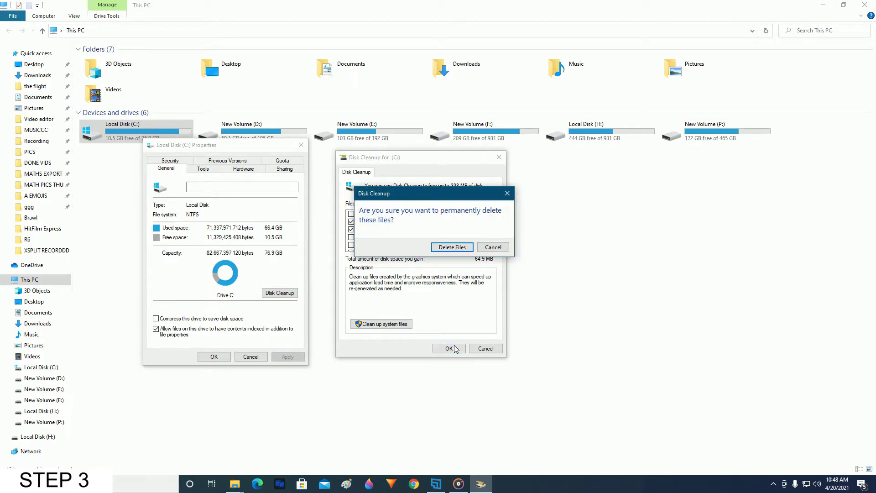
pyautogui.click(451, 247)
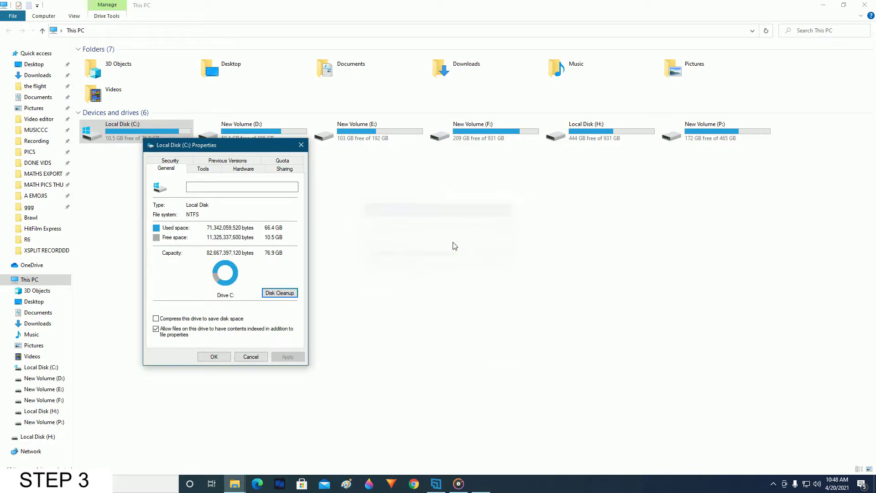
pyautogui.click(214, 356)
# Step: Close This PC and launch NVIDIA Control Panel from the desktop context menu
pyautogui.click(863, 5)
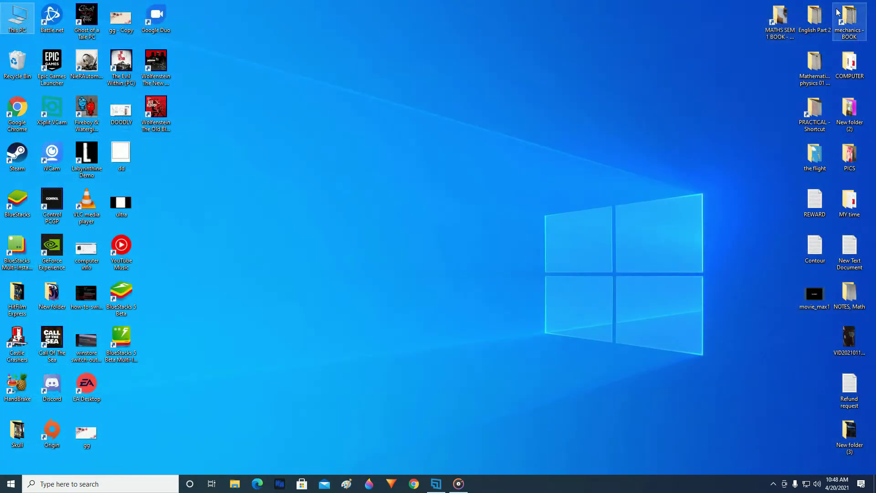
pyautogui.rightClick(496, 72)
pyautogui.click(523, 137)
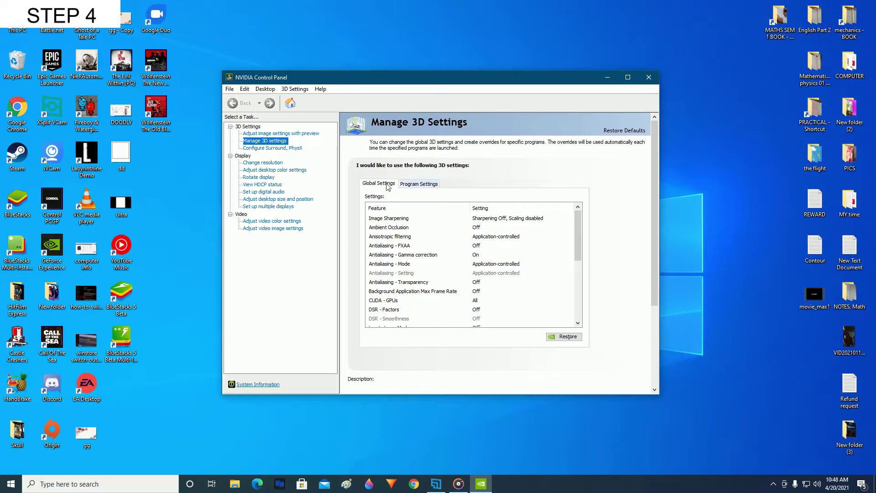
pyautogui.scroll(-1, 515, 245)
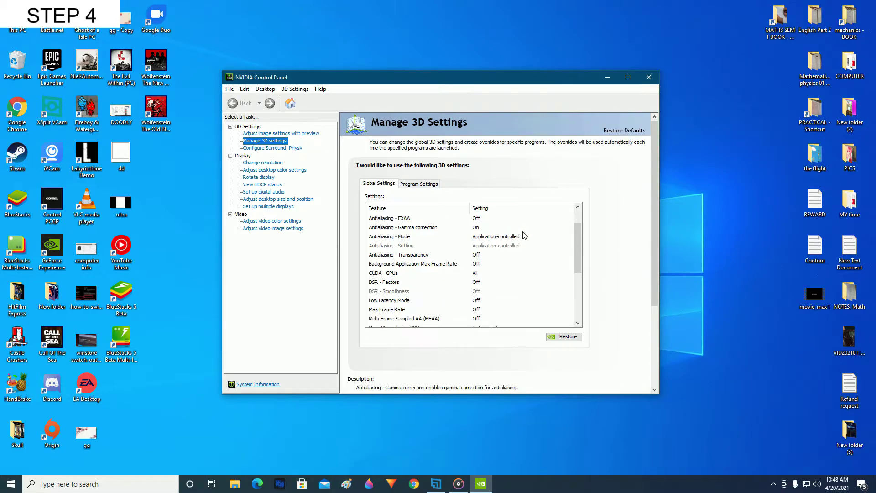
pyautogui.scroll(-3, 514, 245)
pyautogui.scroll(-1, 488, 248)
# Step: Set the global Shader Cache setting back to On, apply it, and close the control panel
pyautogui.click(488, 247)
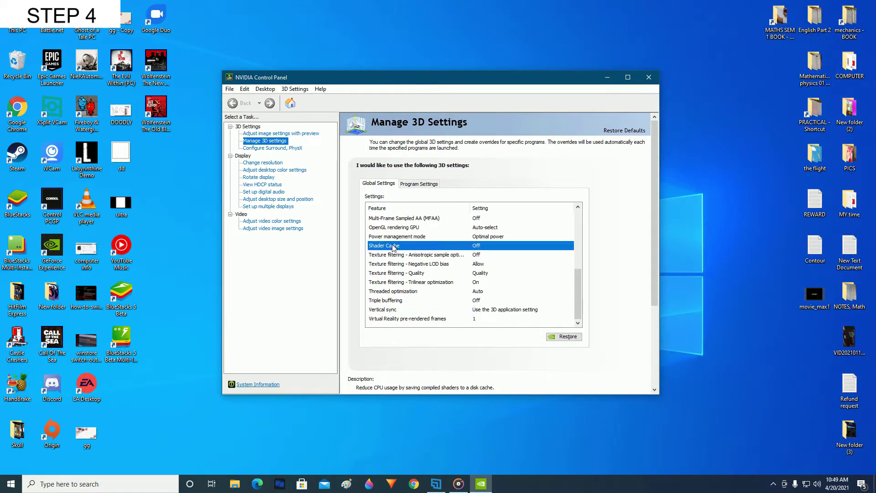
pyautogui.click(488, 247)
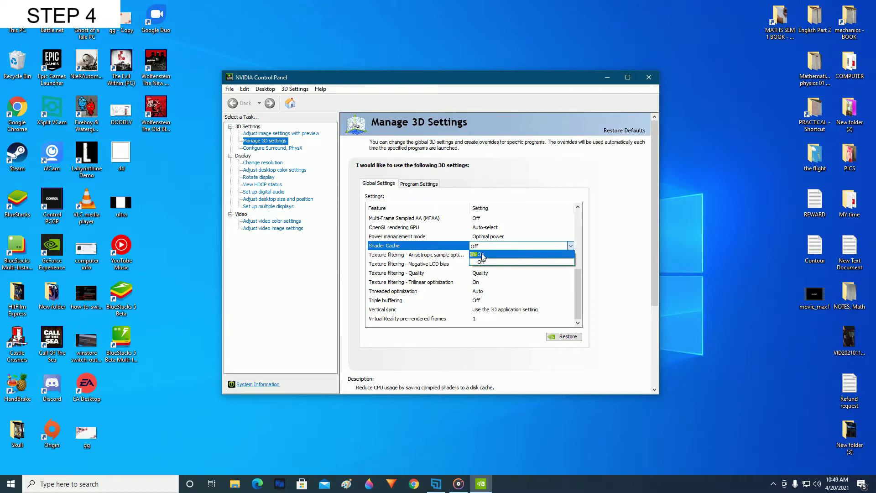
pyautogui.click(486, 257)
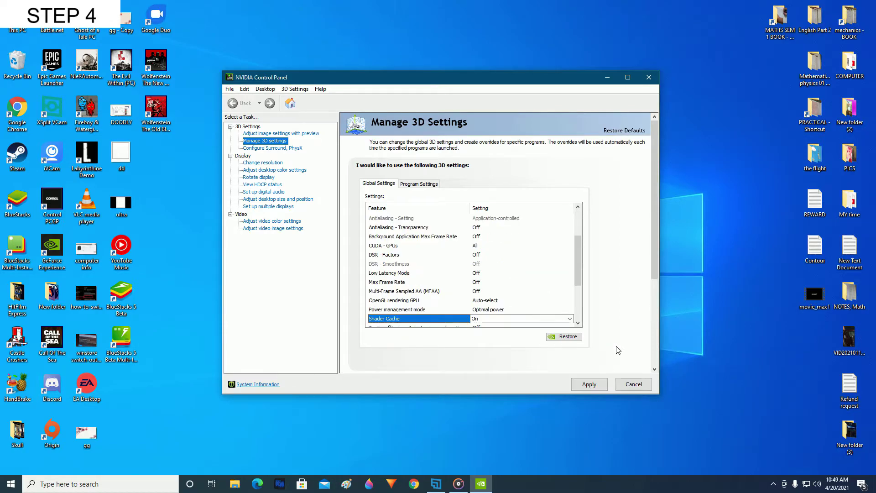
pyautogui.click(588, 385)
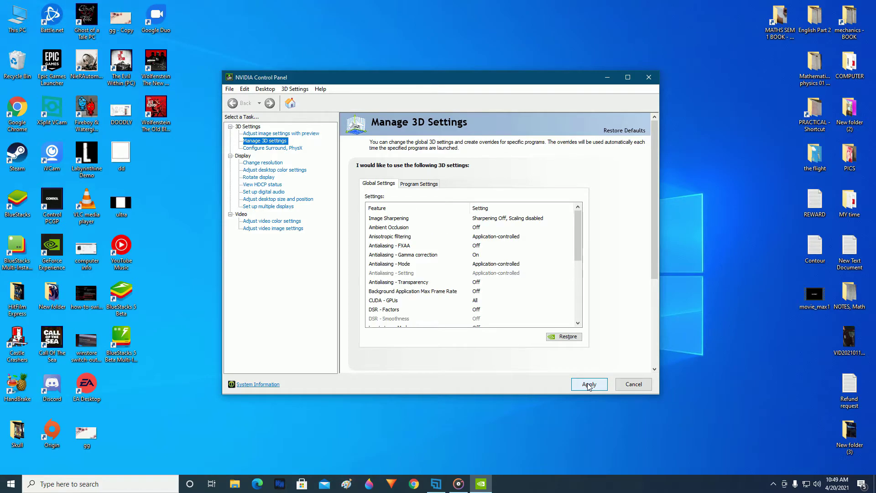
pyautogui.click(655, 77)
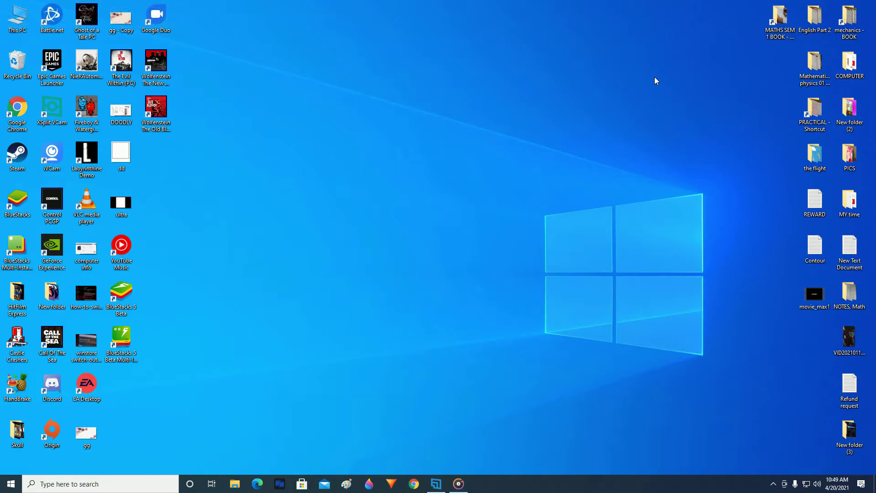
# Step: Launch NVIDIA GeForce Experience from the NVIDIA tray icon's right-click menu
pyautogui.click(773, 484)
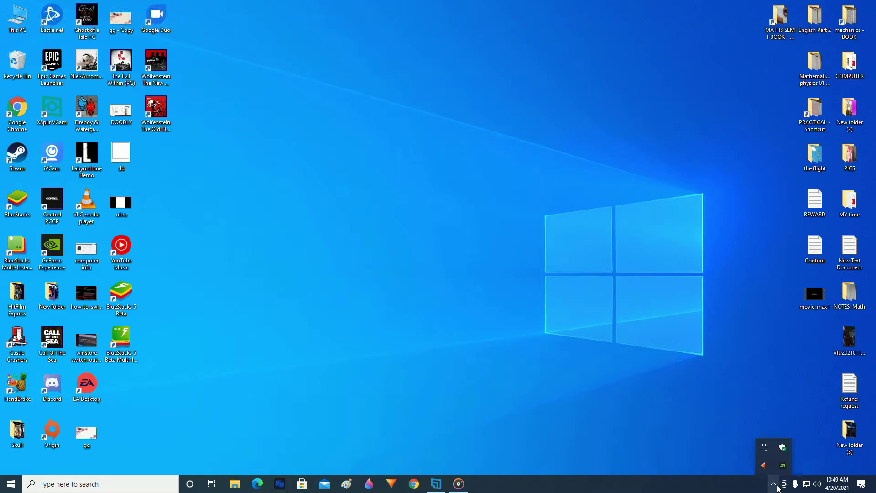
pyautogui.rightClick(781, 467)
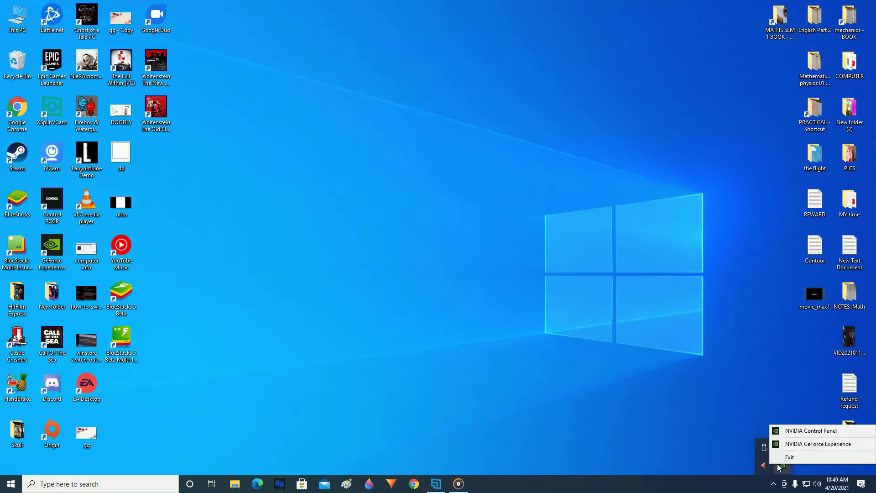
pyautogui.click(798, 445)
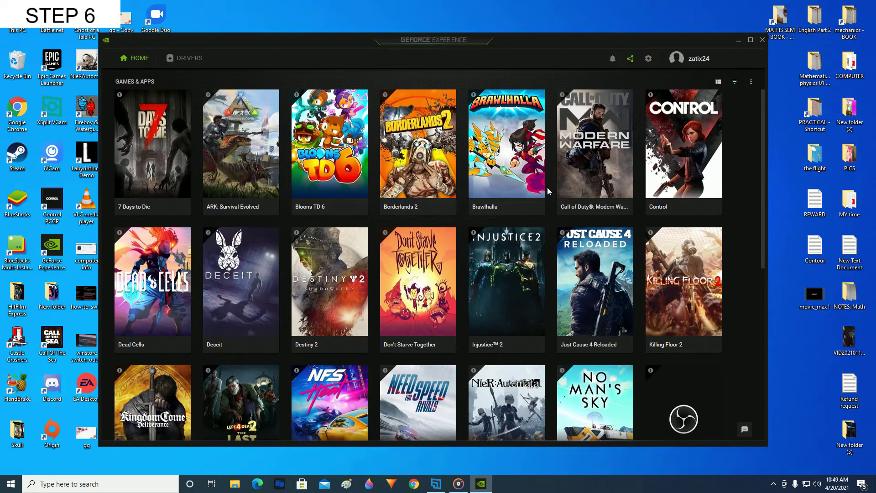
# Step: On the Drivers page, check for updates and start a custom reinstall of the Game Ready Driver
pyautogui.click(177, 59)
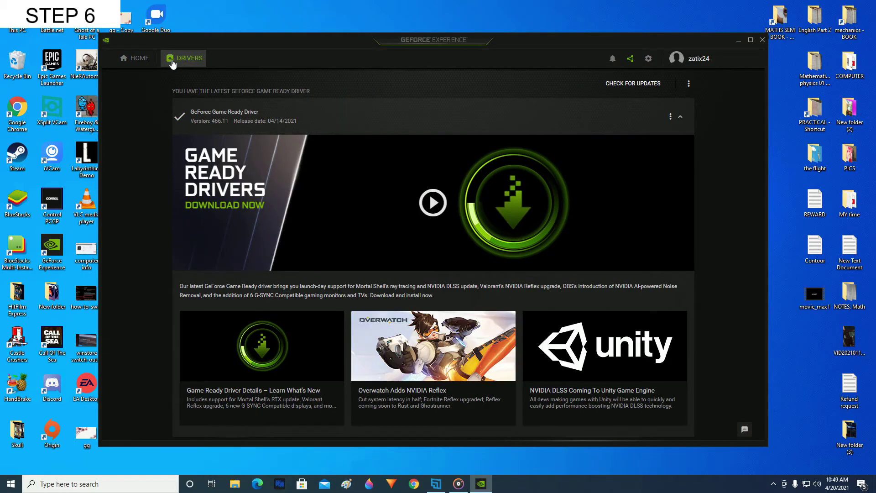
pyautogui.click(633, 83)
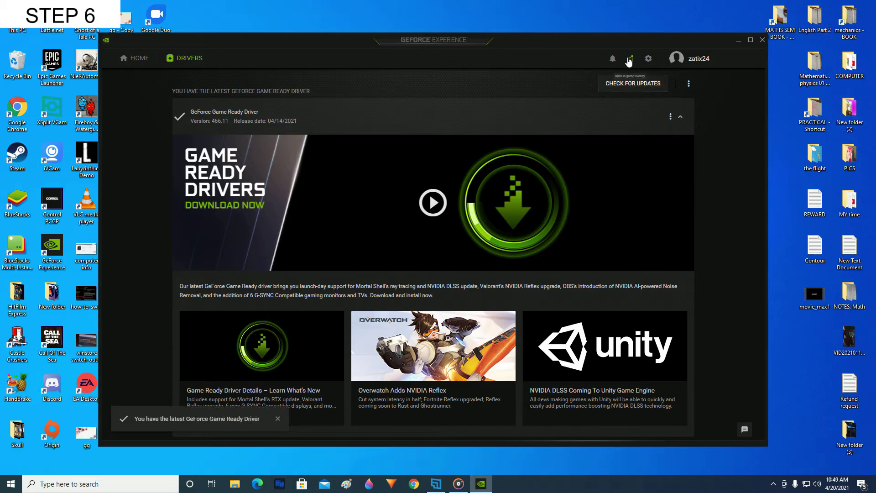
pyautogui.click(671, 121)
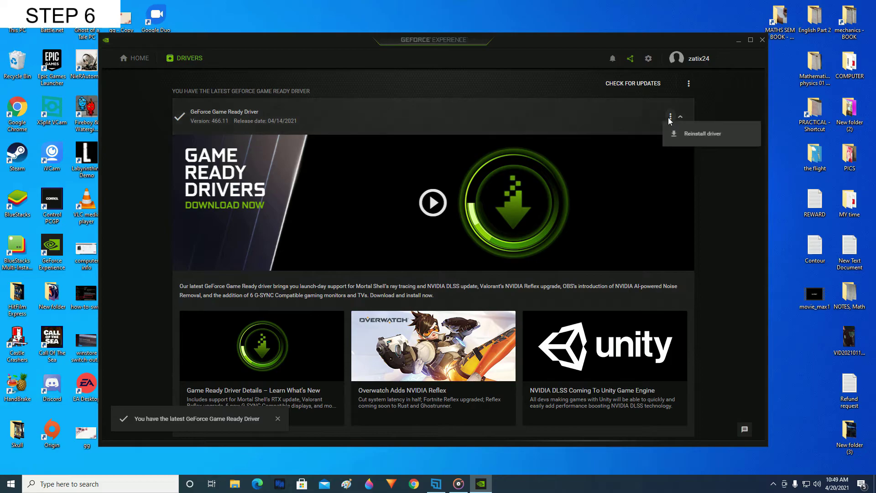
pyautogui.click(696, 138)
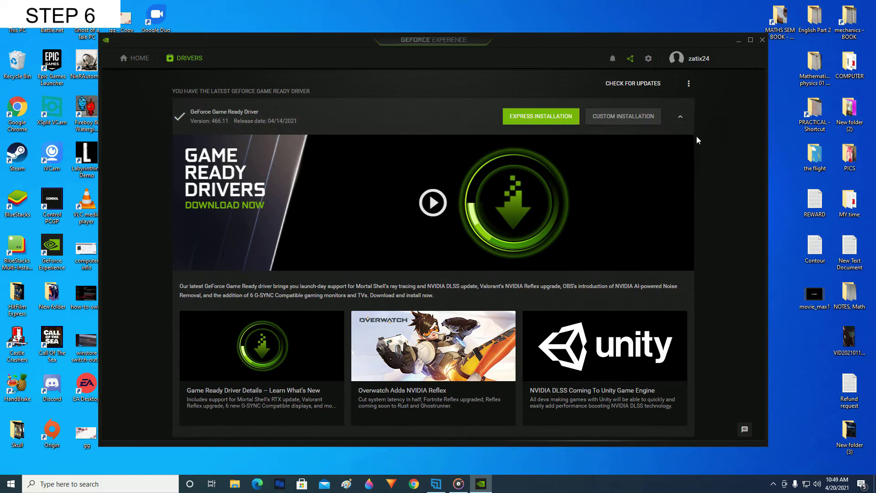
pyautogui.click(629, 118)
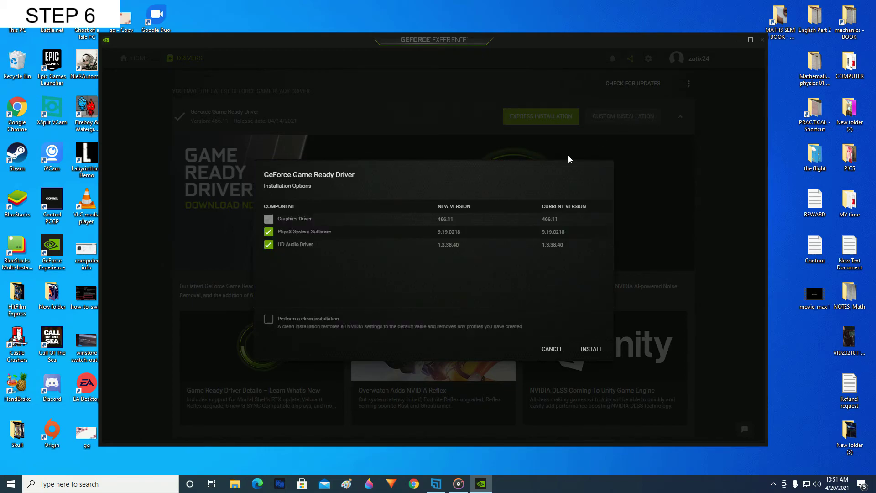
# Step: Tick 'Perform a clean installation' in the driver installation options
pyautogui.click(269, 320)
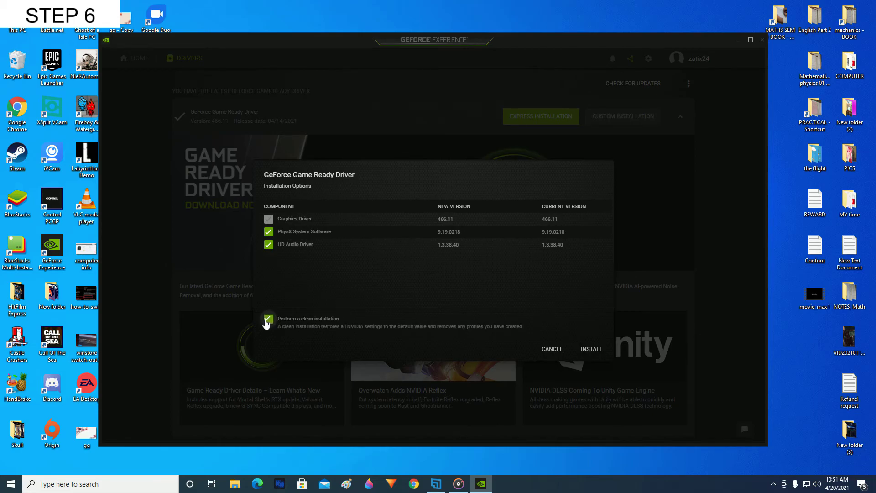